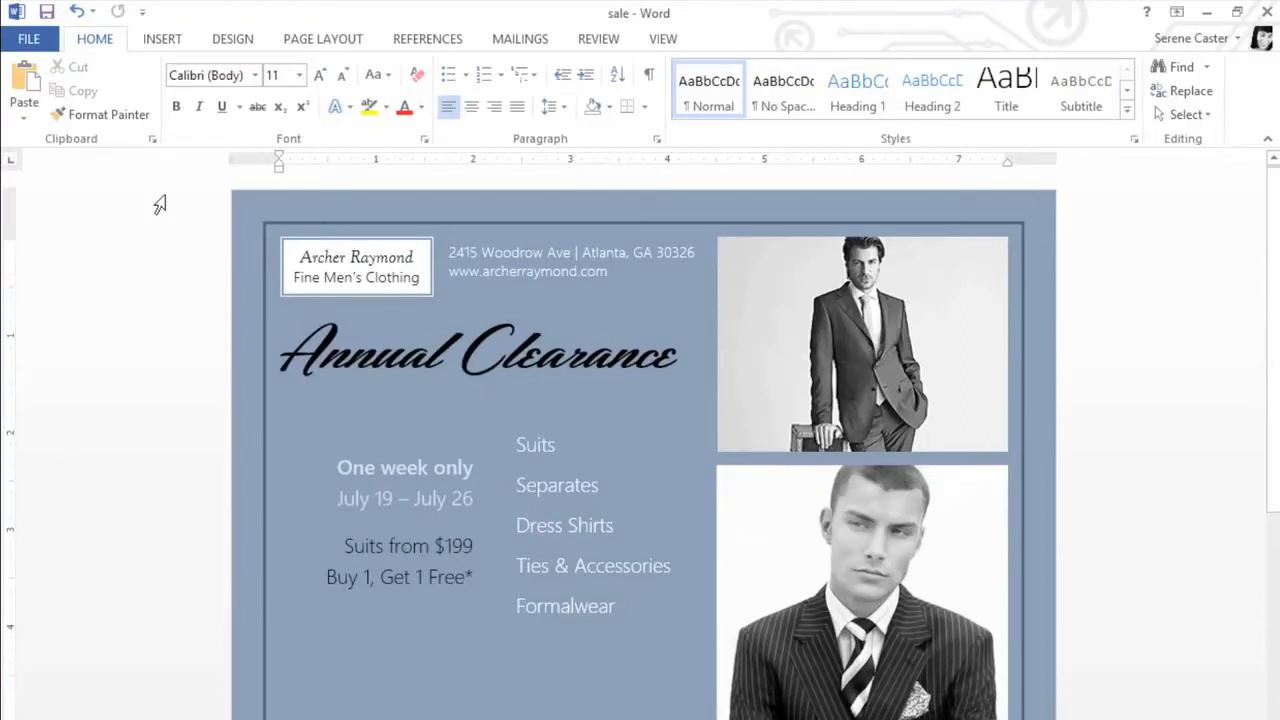
- Draw a text box about 2.06 inches square over the end of the Annual Clearance heading and enter "Up to 75% off" in it
click(167, 42)
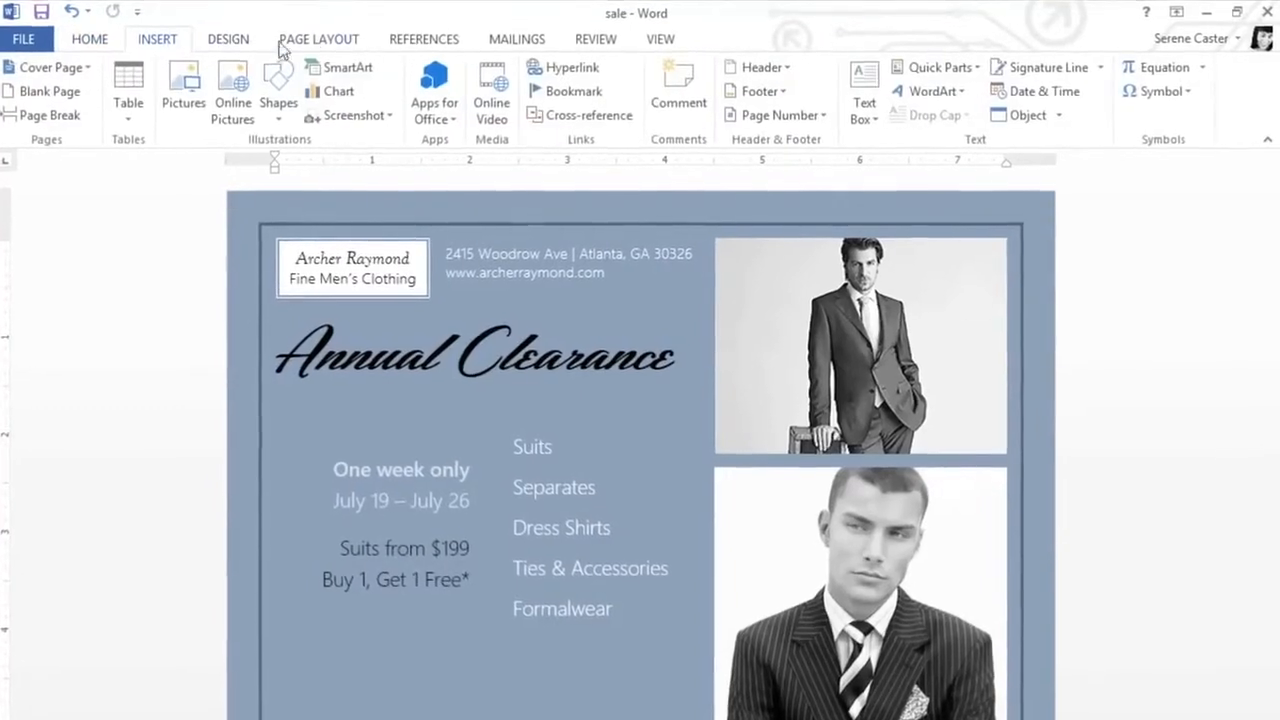
click(855, 82)
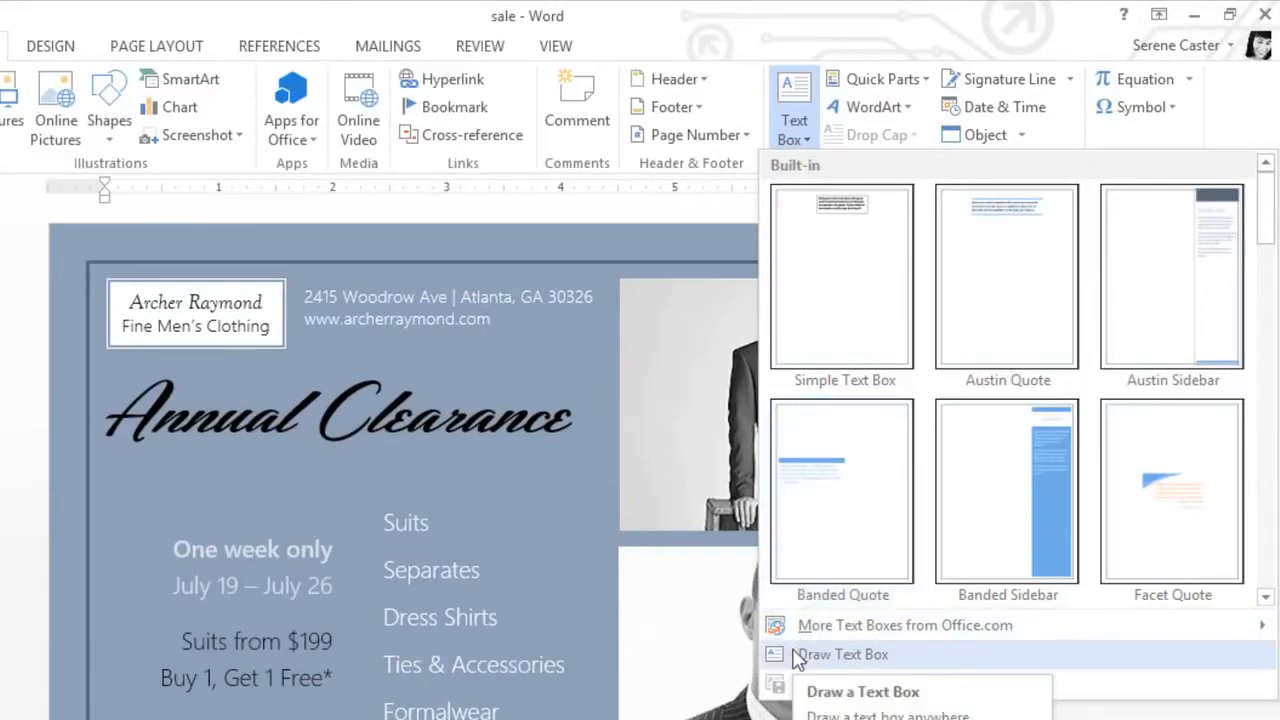
click(843, 654)
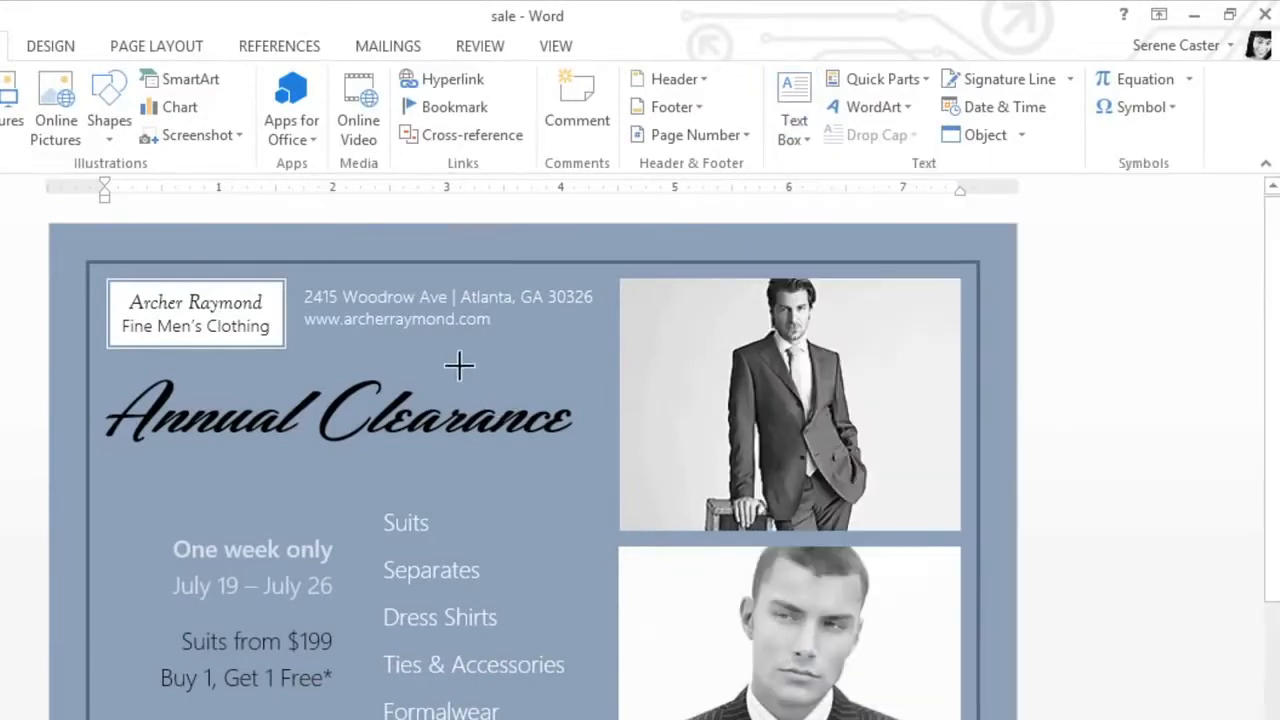
mouse_move(451, 357)
mouse_down()
mouse_move(563, 434)
mouse_move(717, 614)
mouse_move(686, 580)
mouse_up()
text(Up)
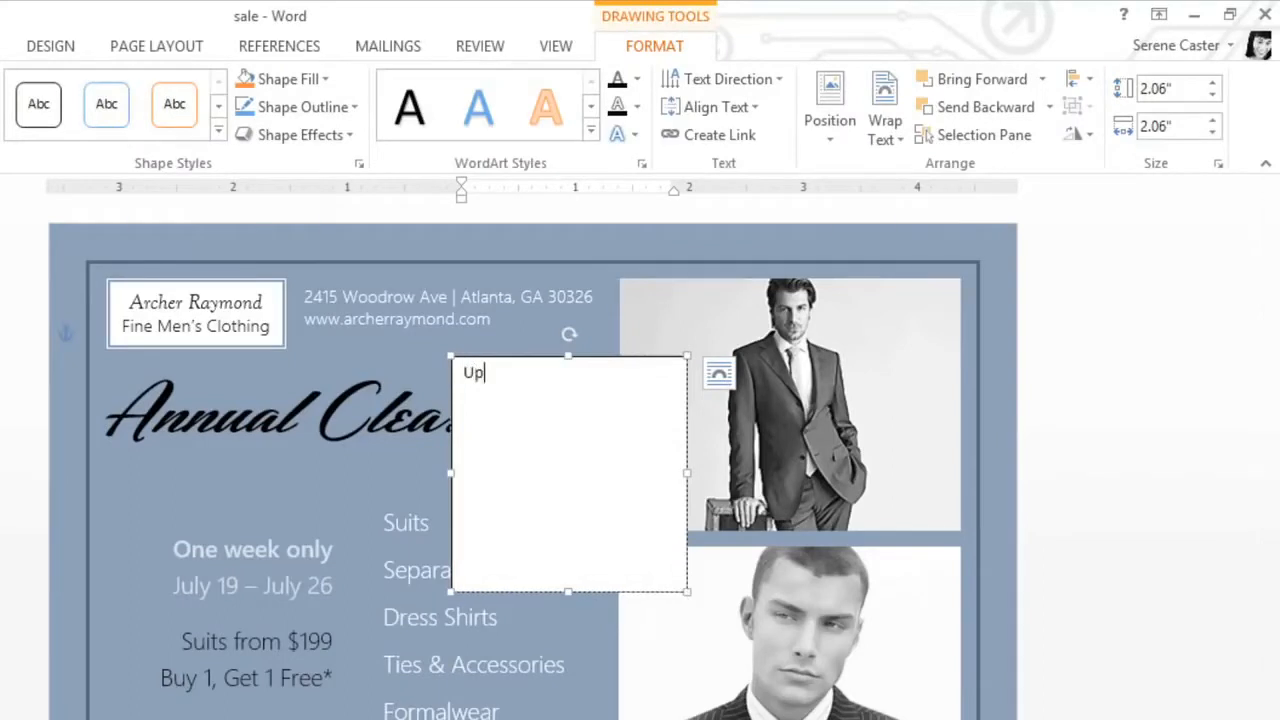
text( to 75% off)
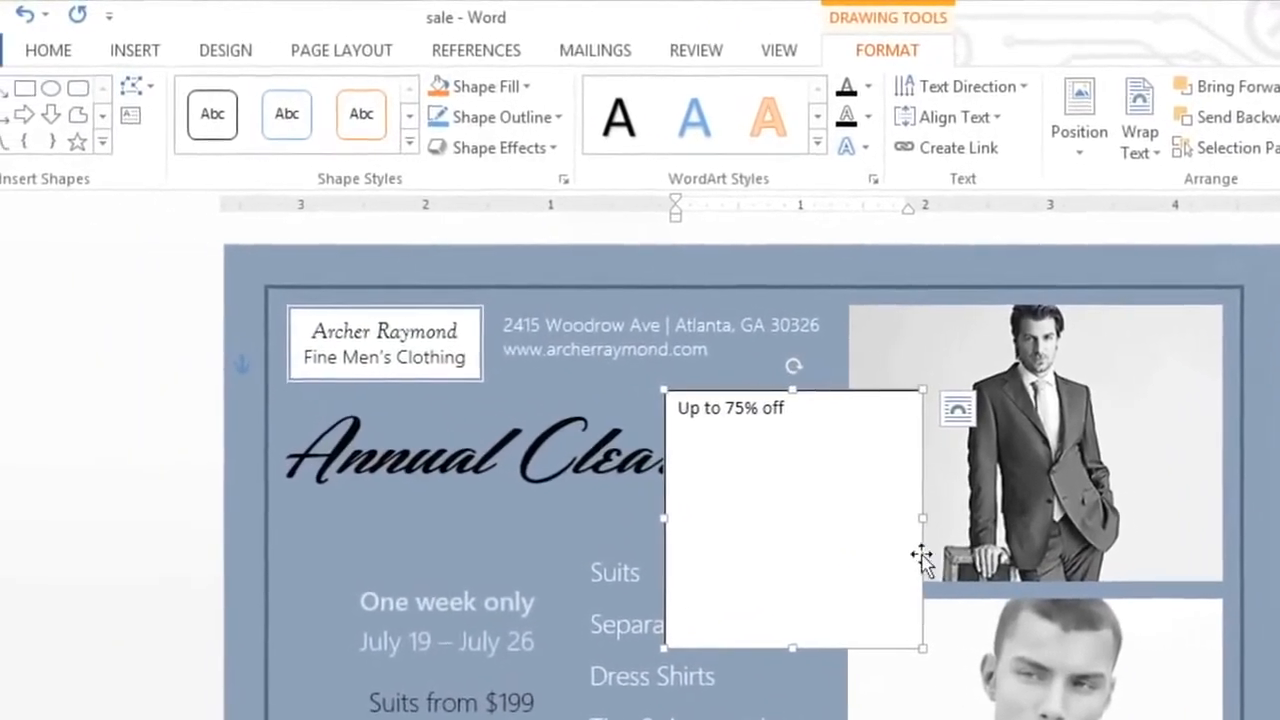
- Align the text box's text vertically to the middle and set its font size to 18
click(1005, 122)
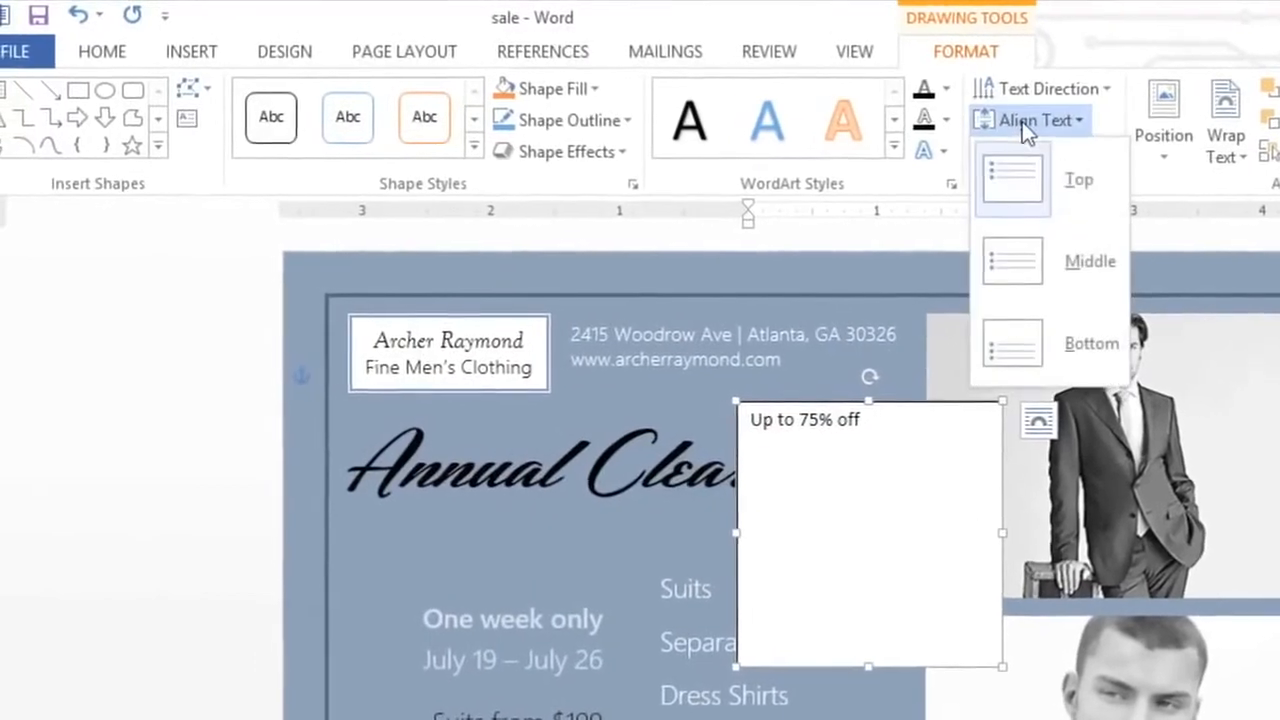
click(1058, 264)
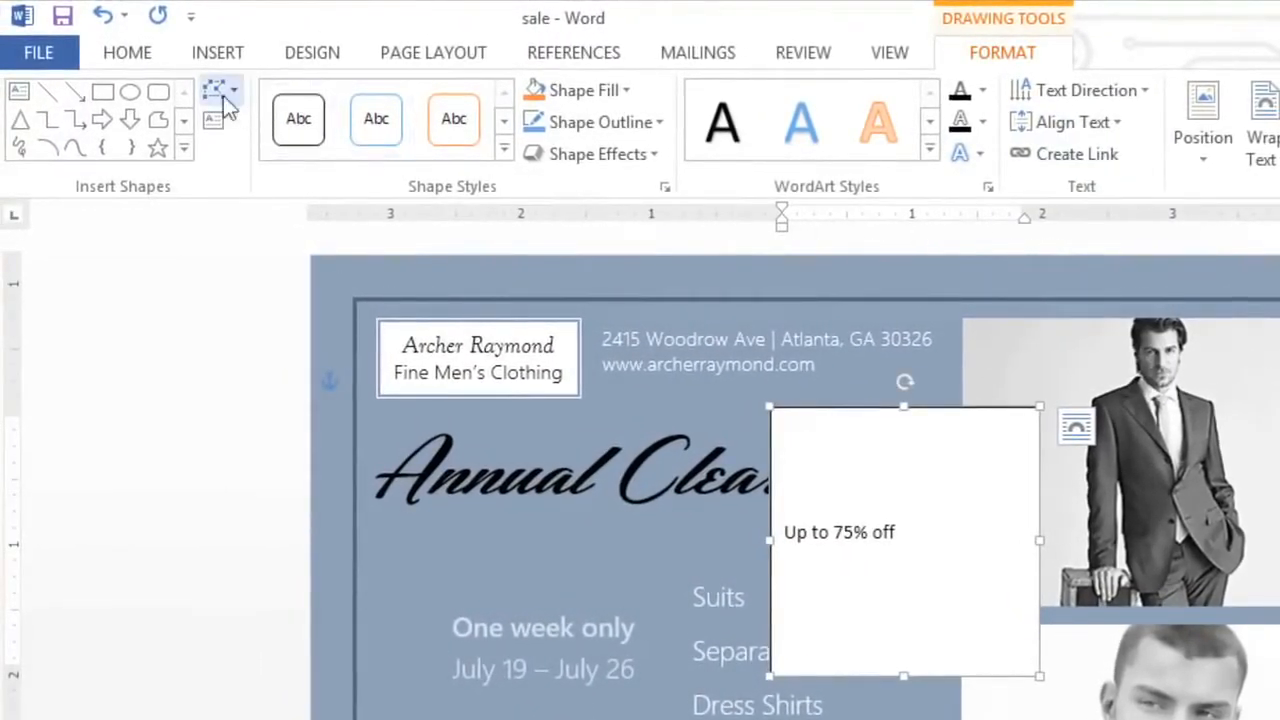
click(140, 56)
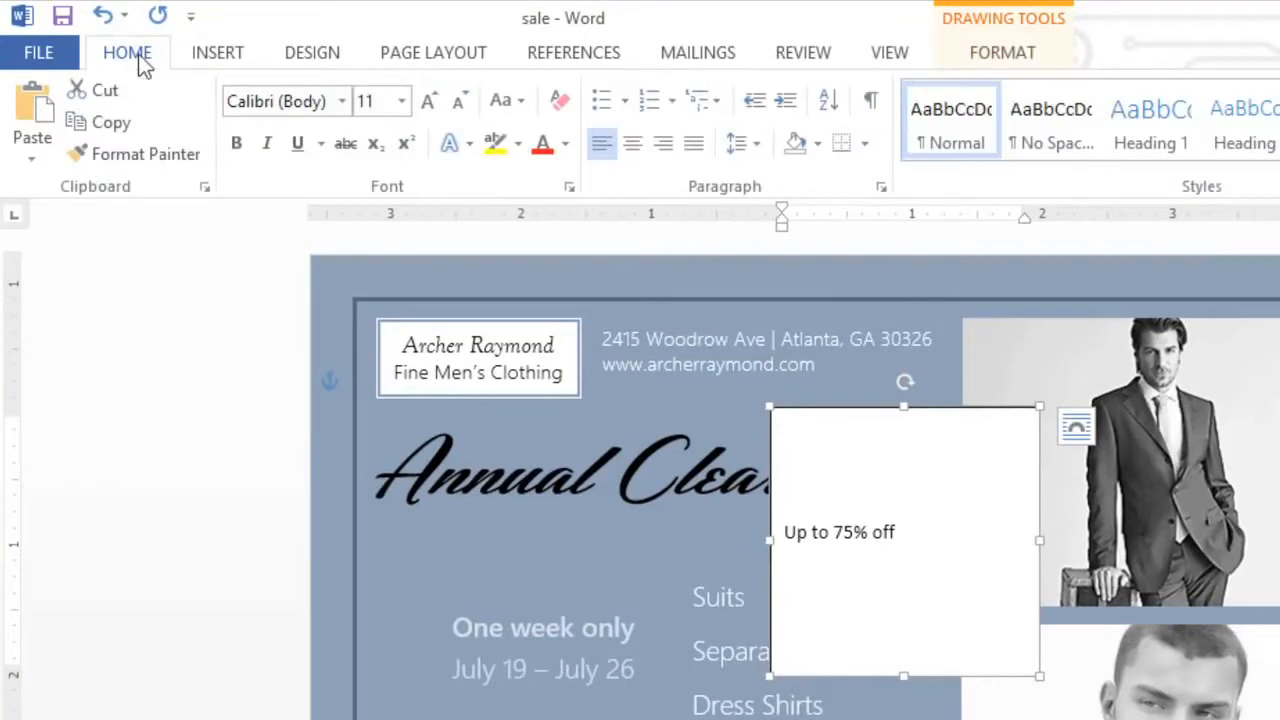
click(402, 101)
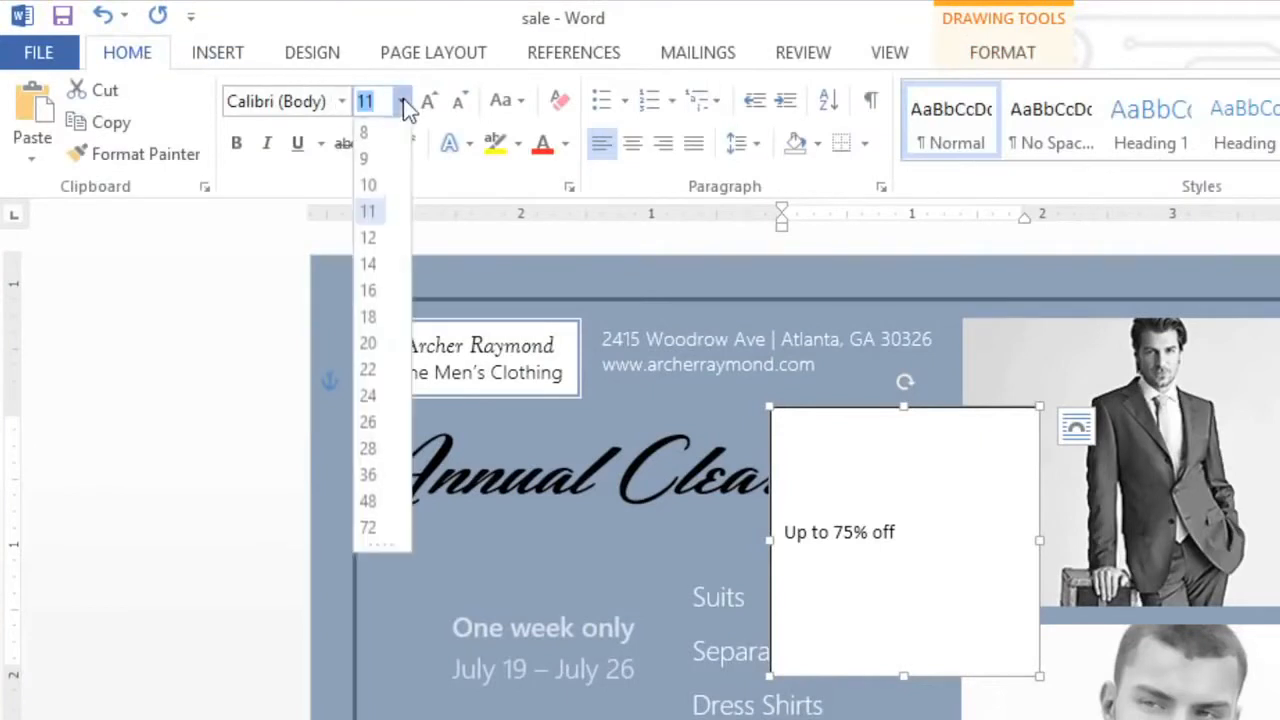
click(369, 317)
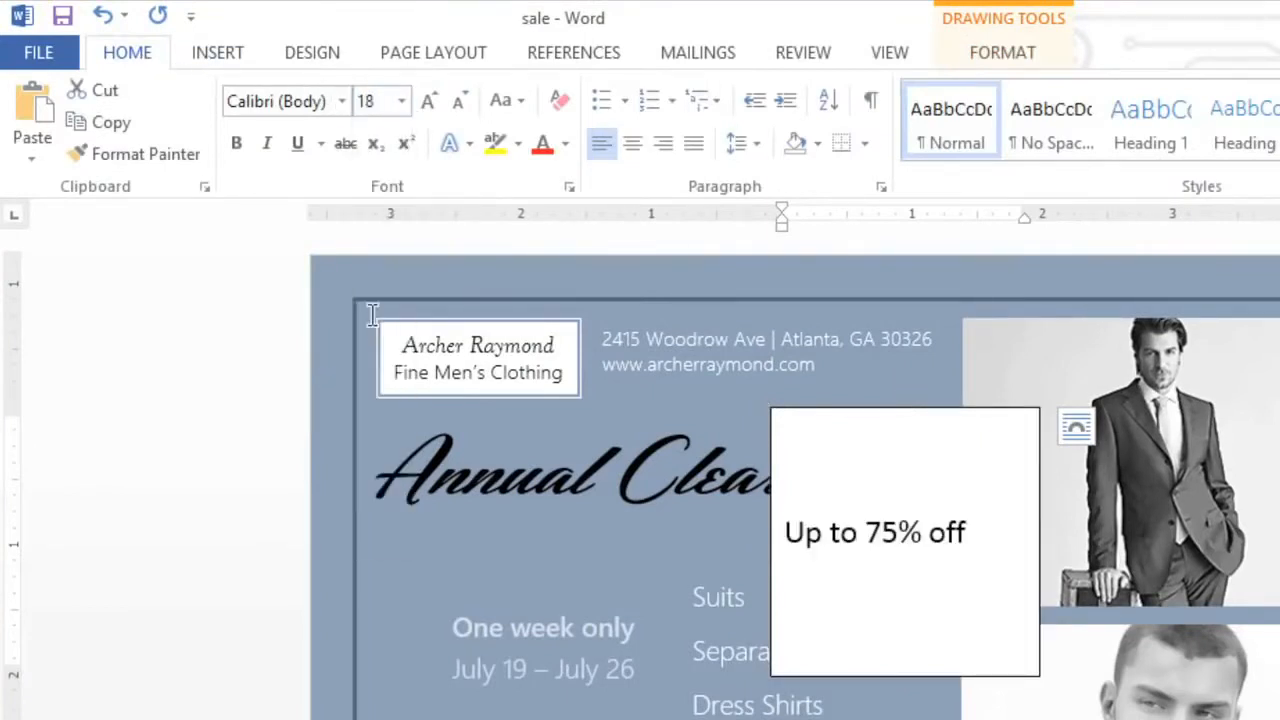
- Format the "Up to 75% off" text in Goudy Old Style italic
click(342, 102)
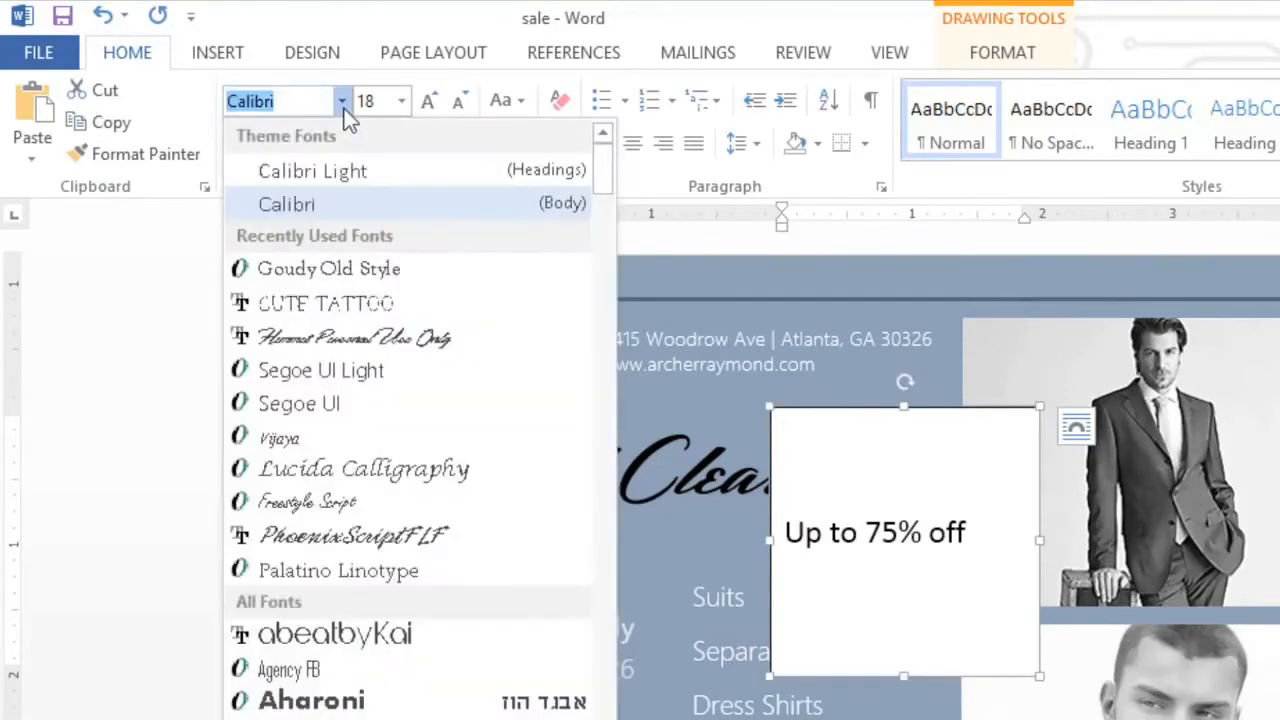
click(335, 268)
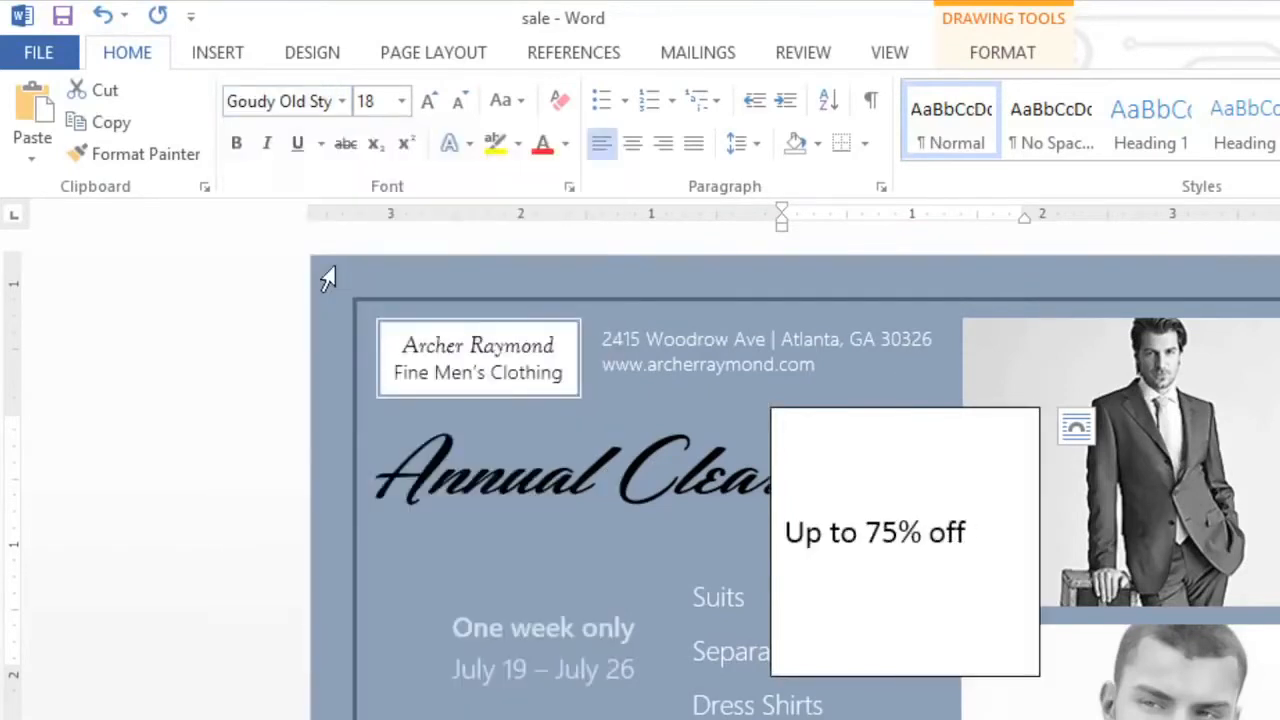
click(267, 145)
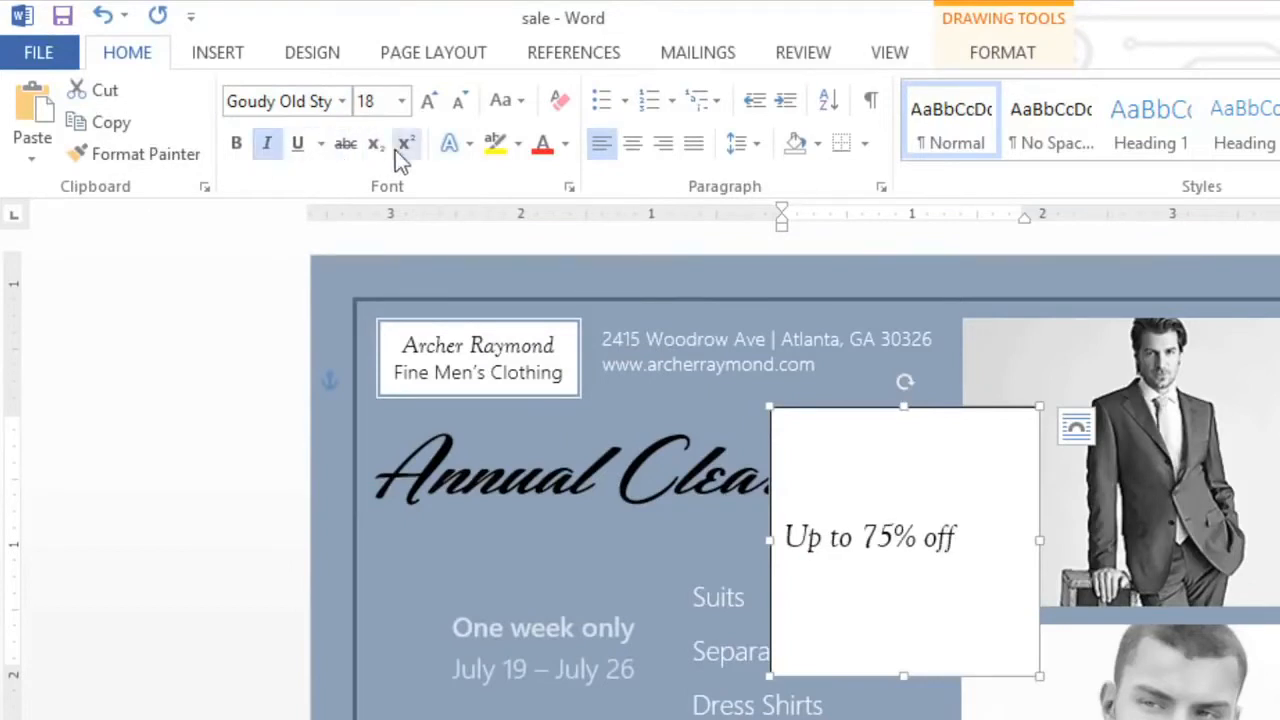
- Centre the text box's text horizontally and remove the space after the paragraph
click(632, 145)
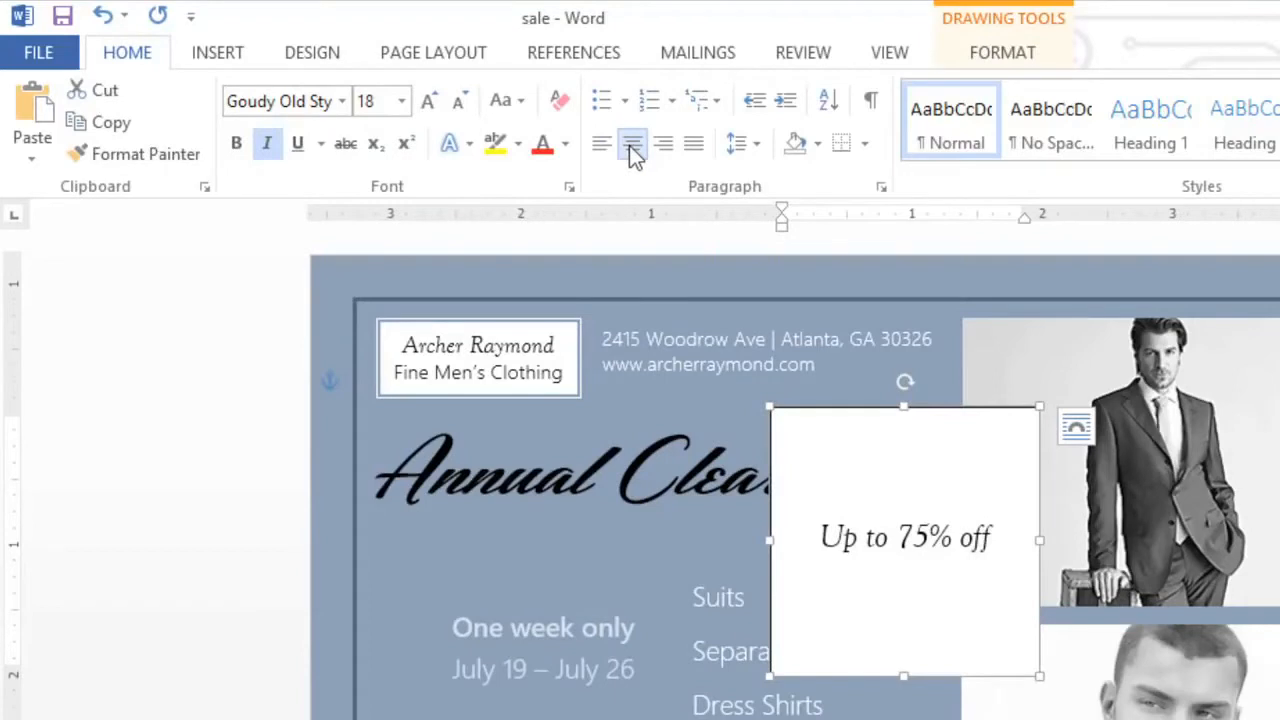
click(737, 146)
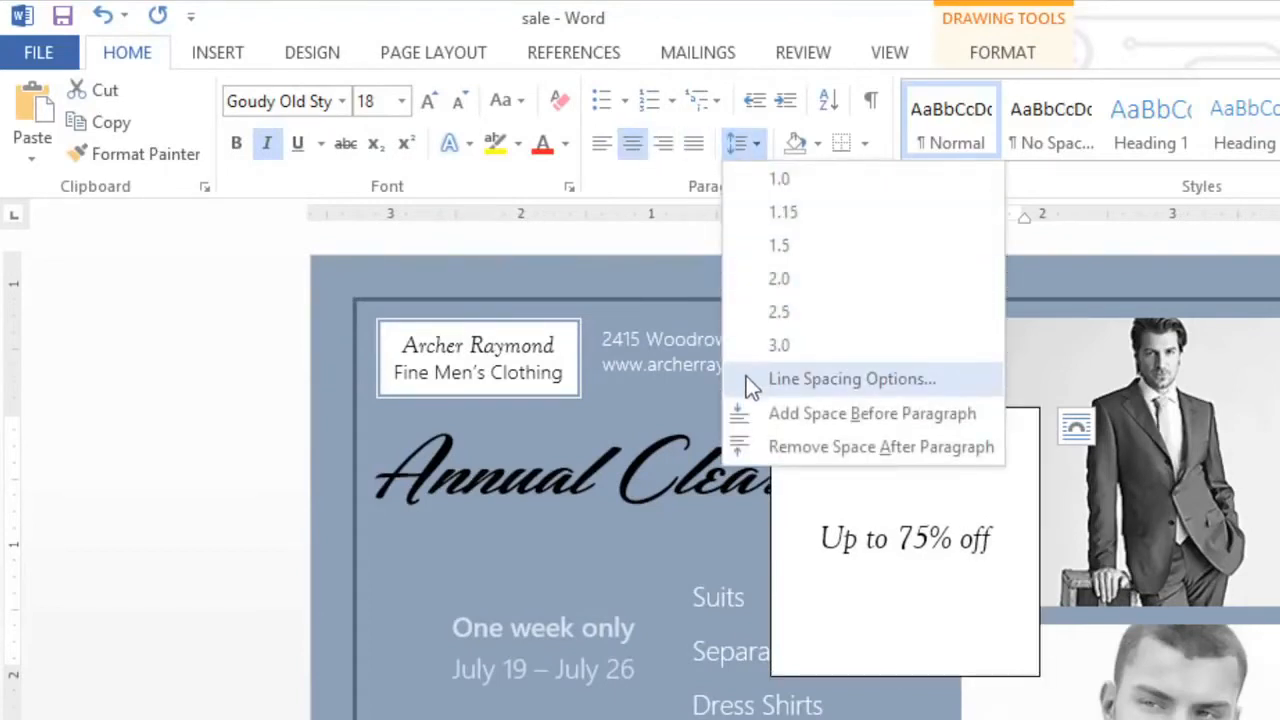
click(743, 448)
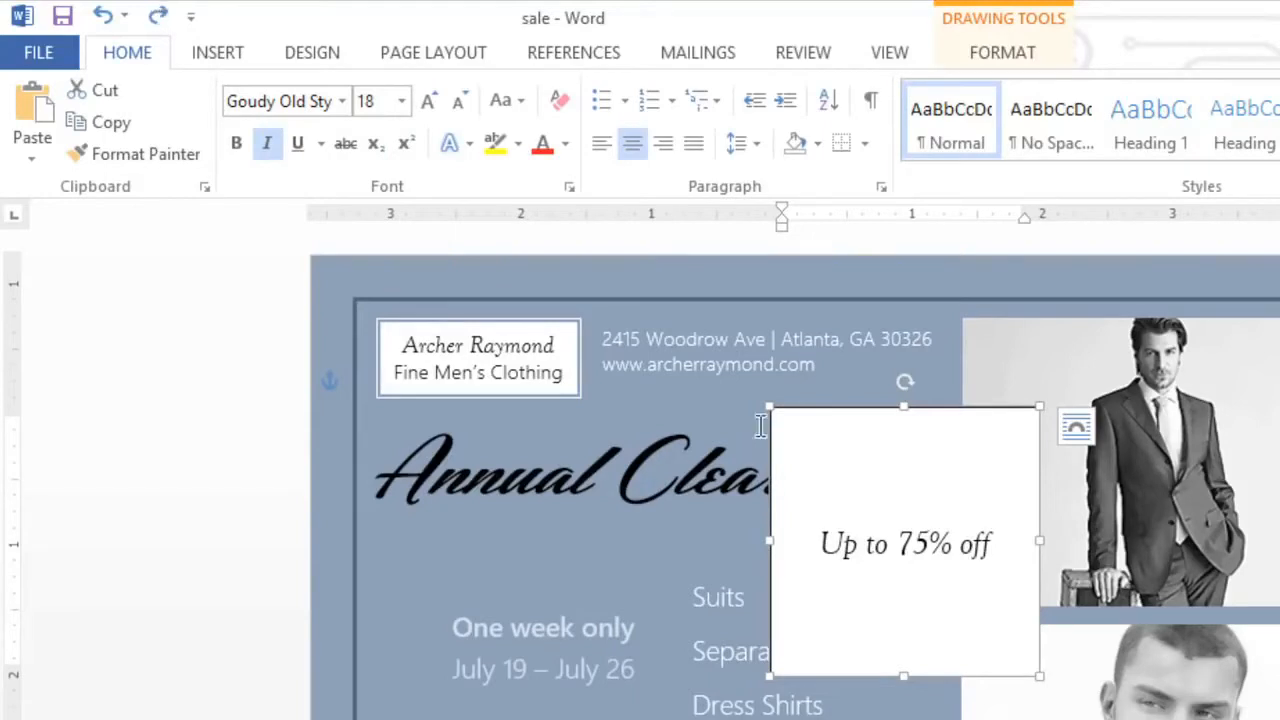
- Apply the orange gradient shape style with white text and a shadow to the "Up to 75% off" text box
click(983, 56)
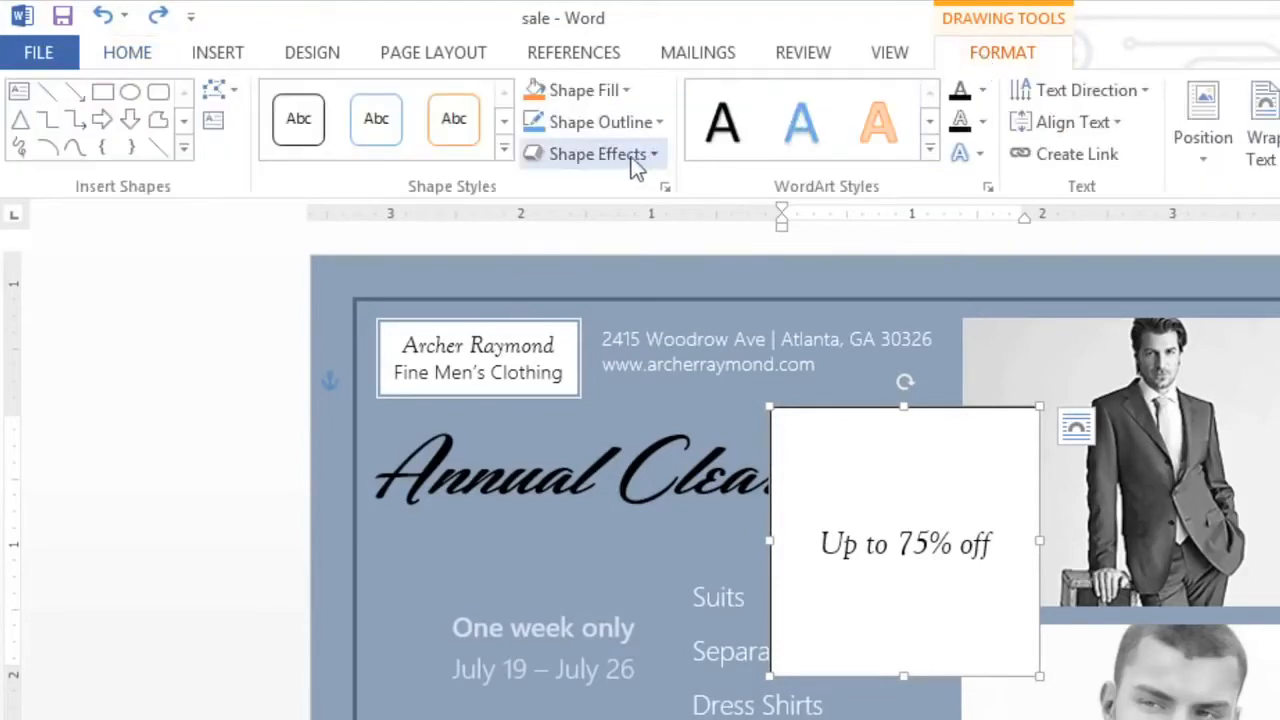
click(505, 149)
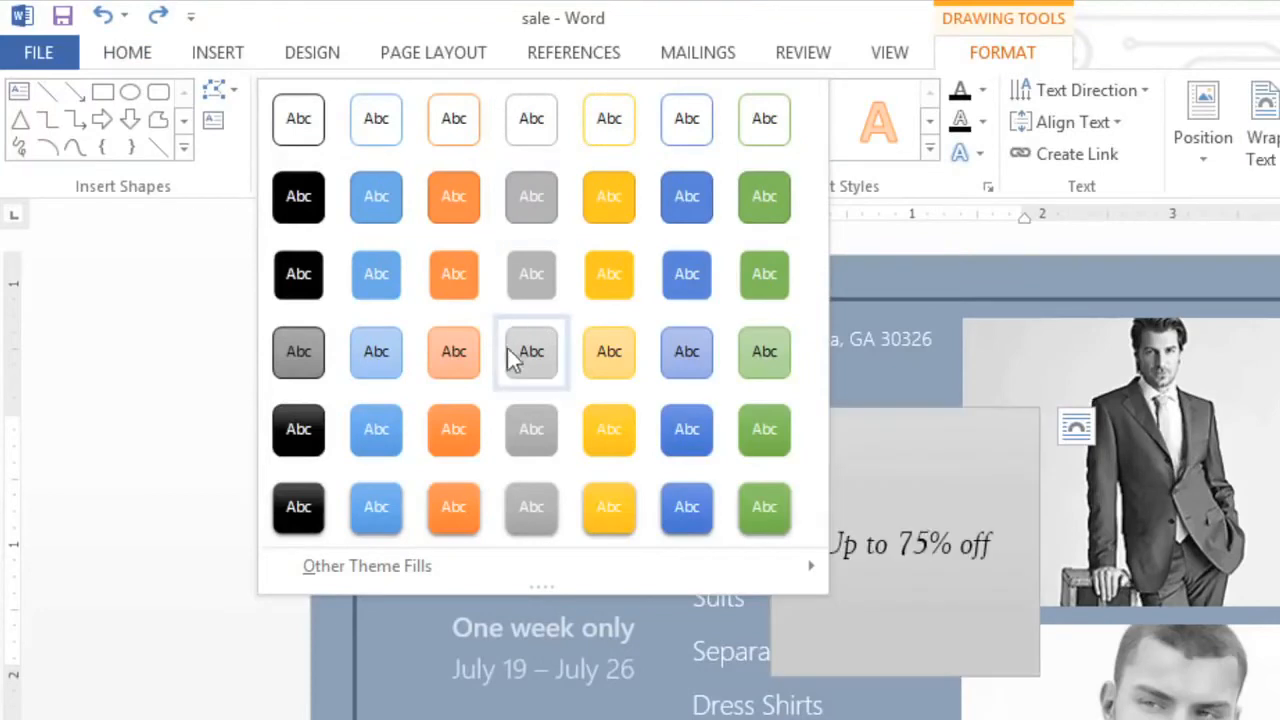
key(Escape)
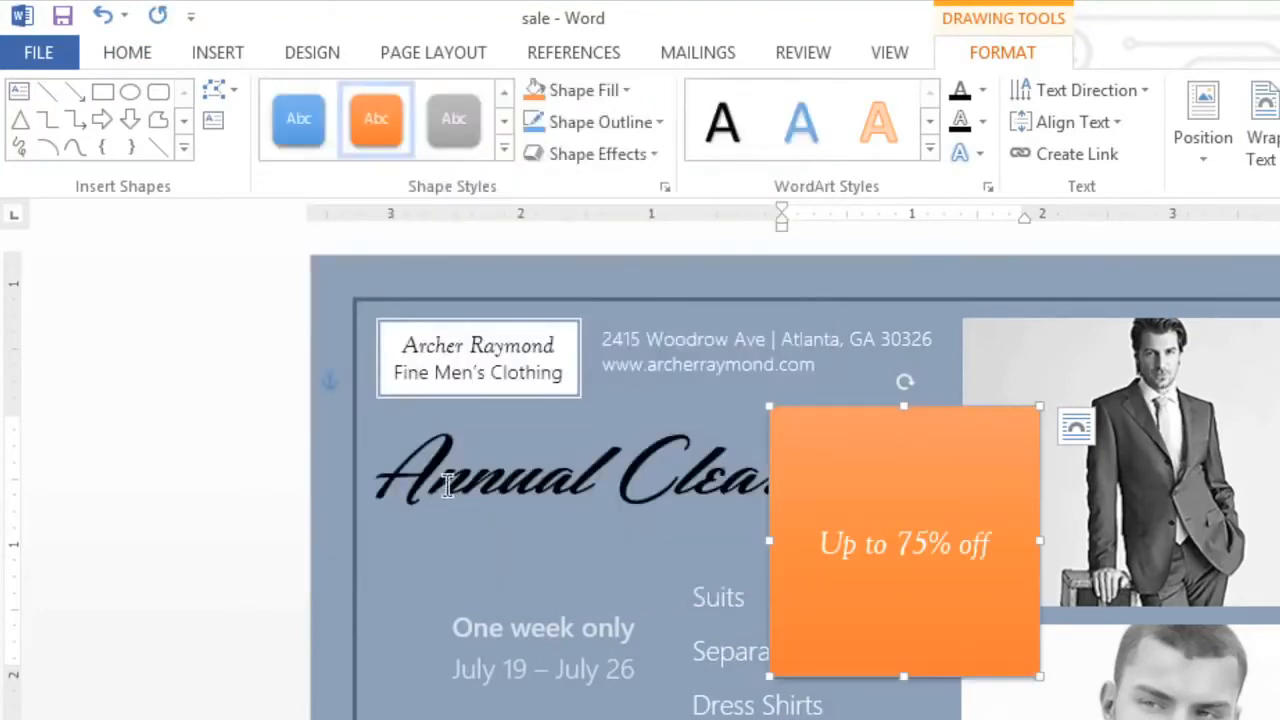
- Change the orange text box's shape to an oval
click(220, 100)
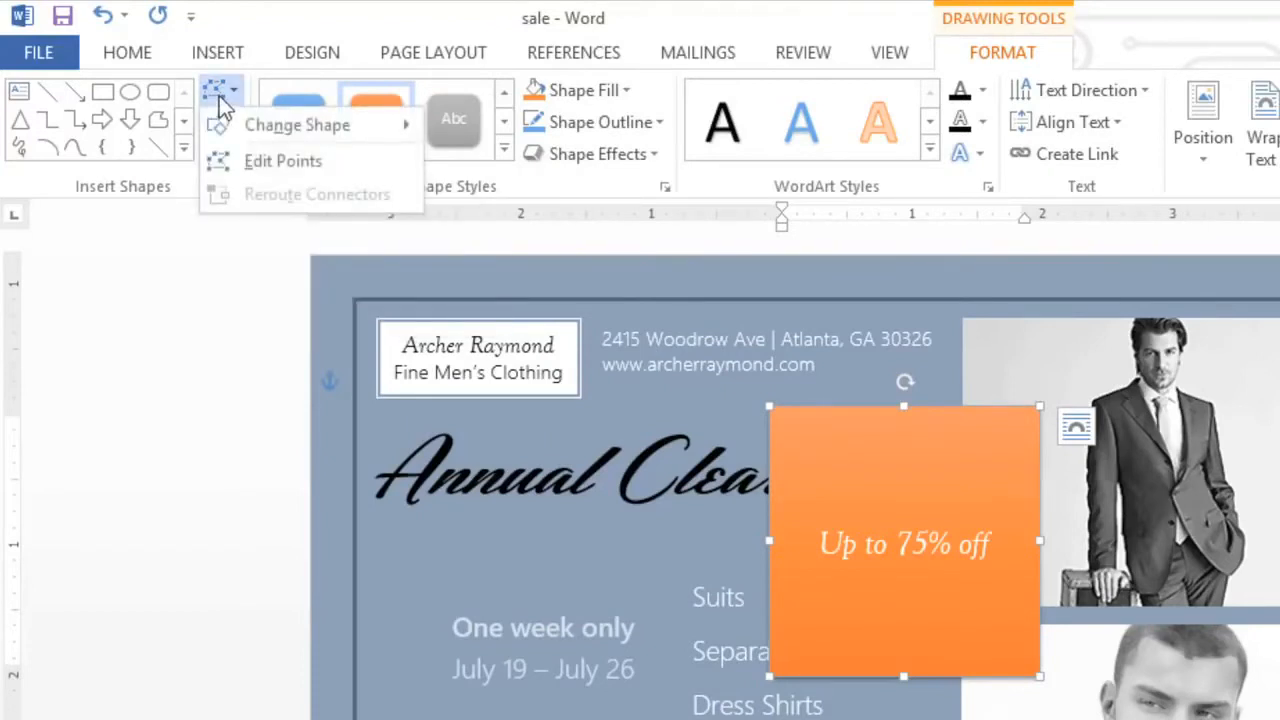
mouse_move(222, 125)
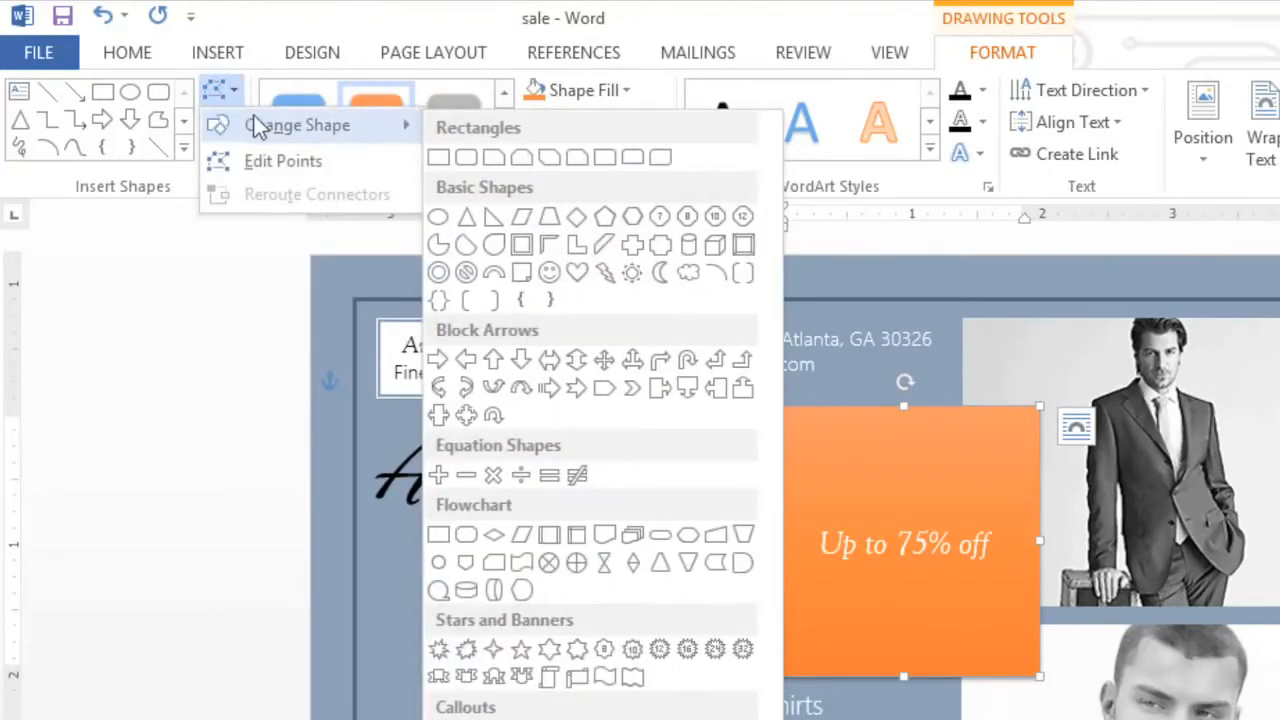
click(445, 218)
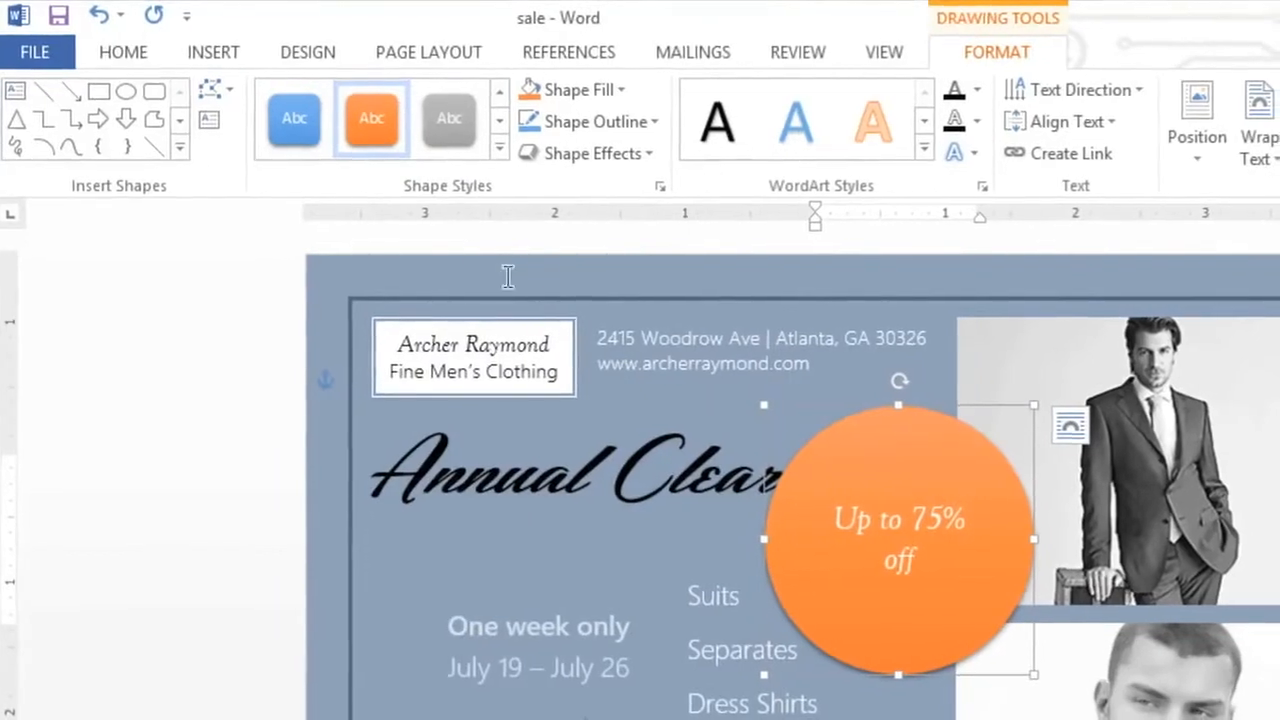
- Shrink the orange circle and move it below the end of the heading, overlapping the inner edges of both photos
drag(987, 665, 729, 541)
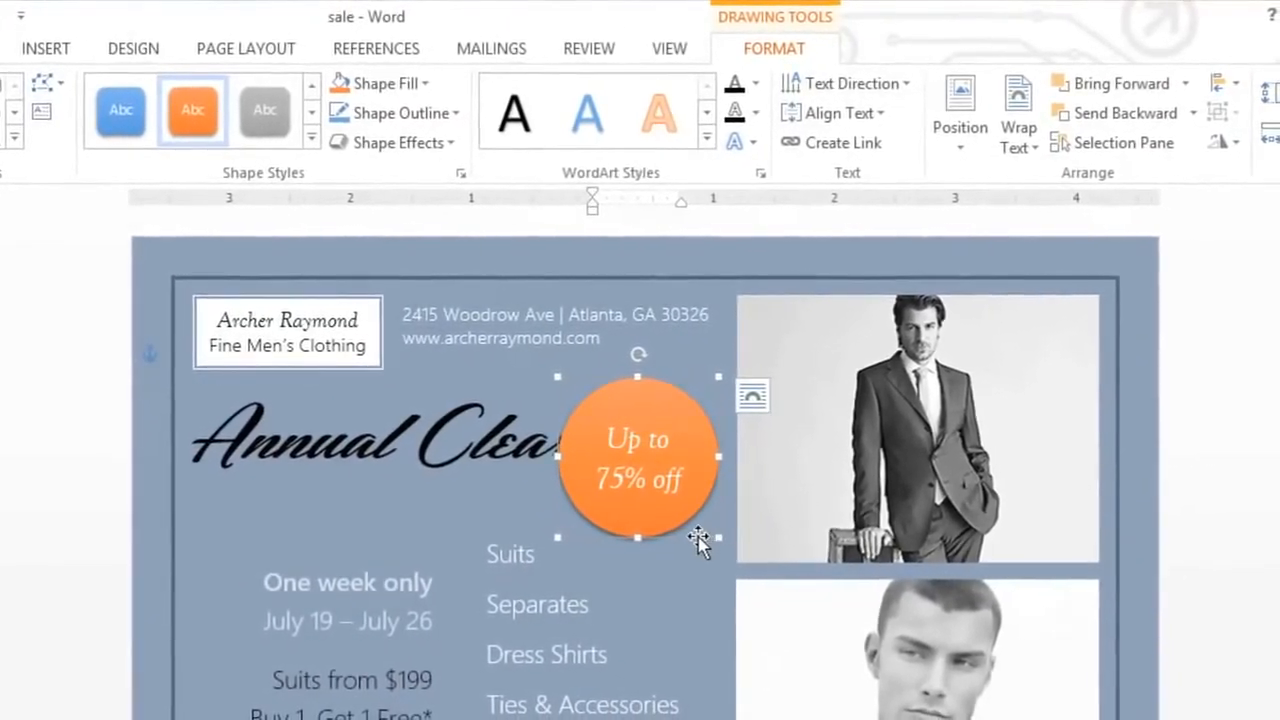
drag(691, 536, 785, 668)
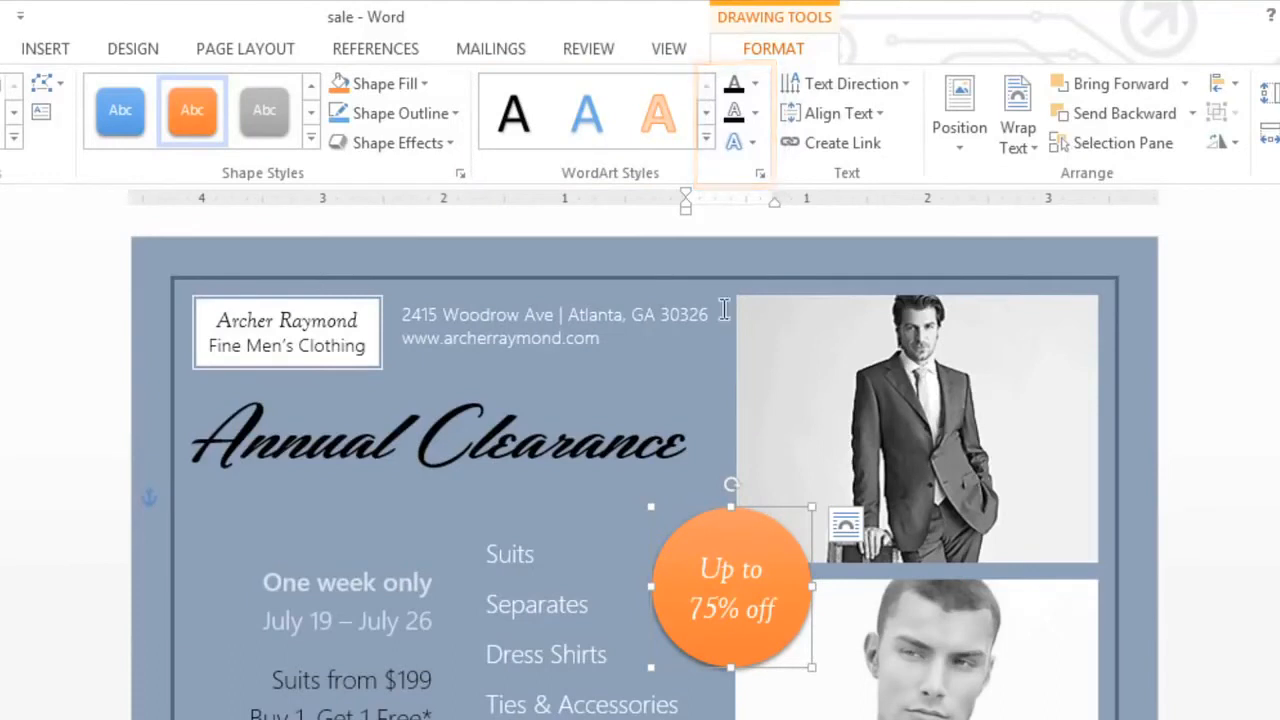
click(712, 140)
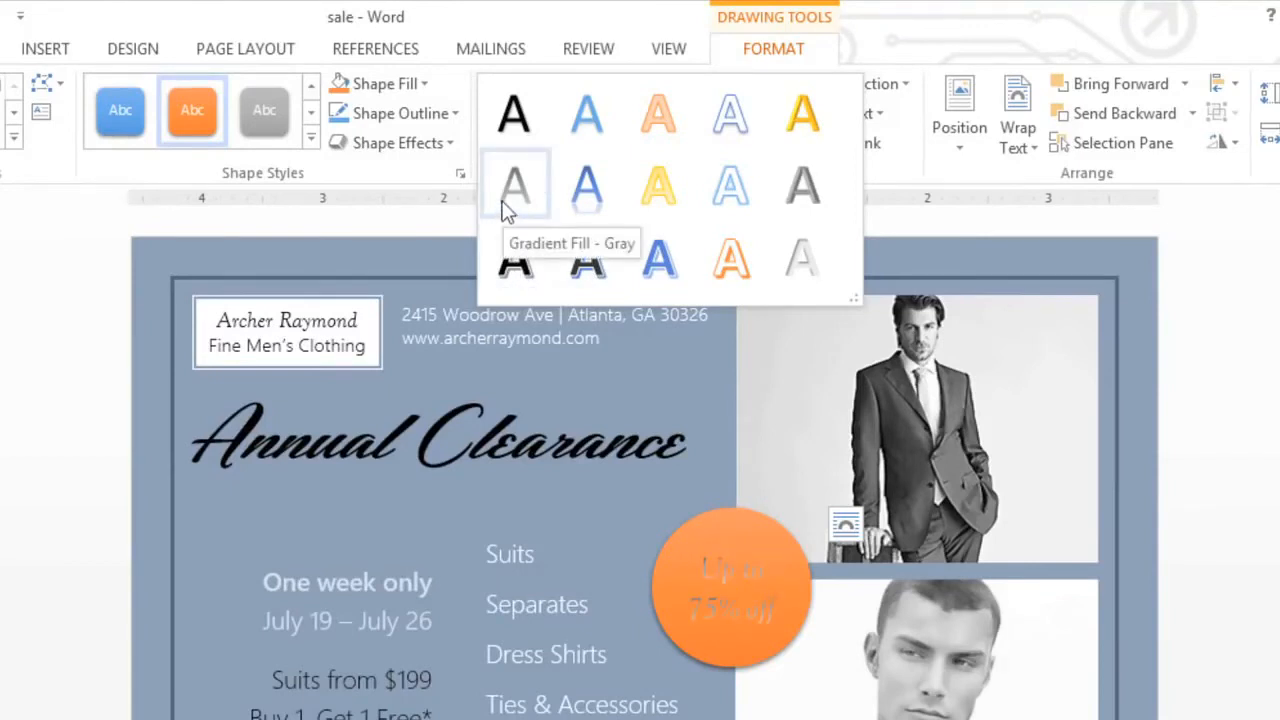
click(420, 223)
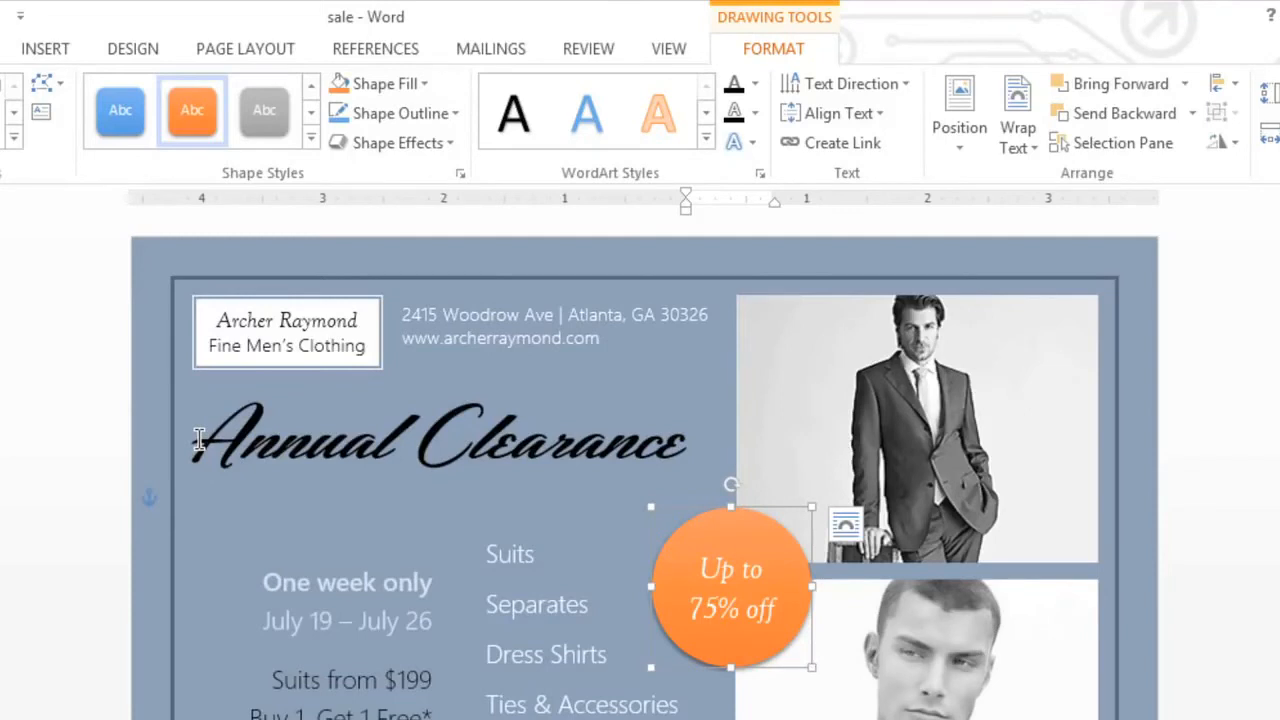
- Convert the Annual Clearance heading to WordArt in the "Fill - White, Outline - Accent 2, Hard Shadow" style
drag(198, 440, 598, 445)
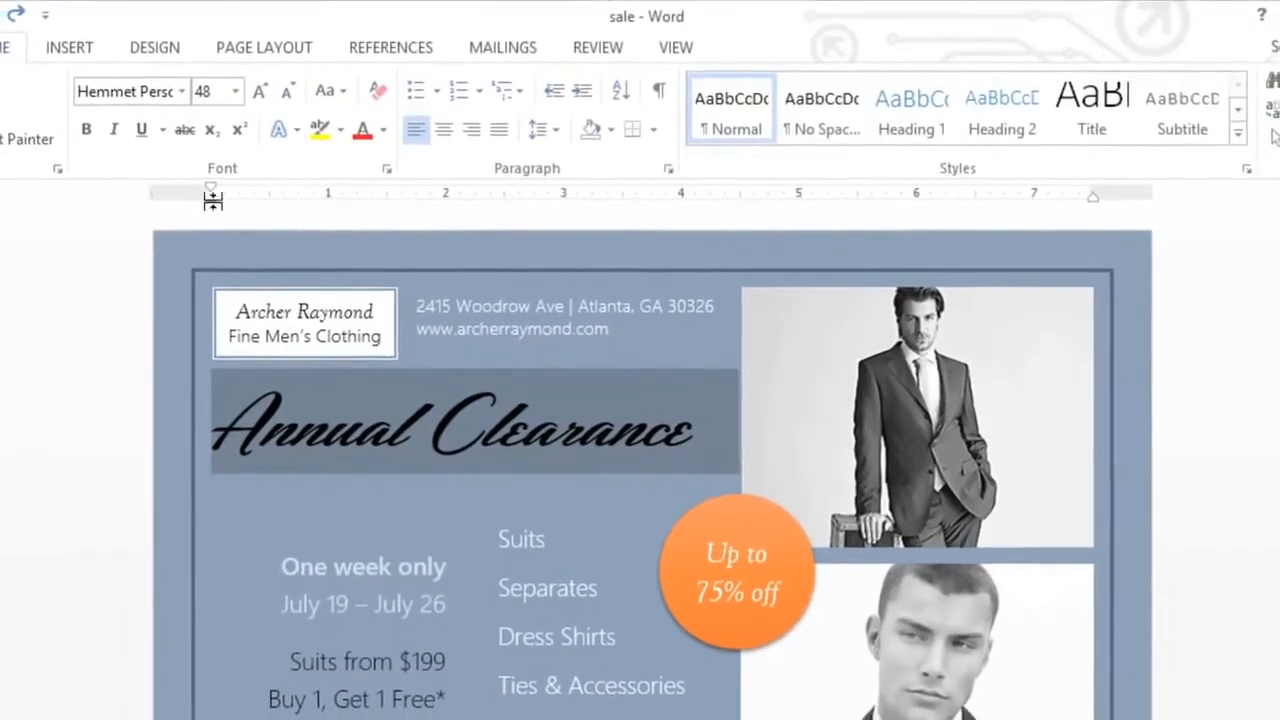
click(79, 46)
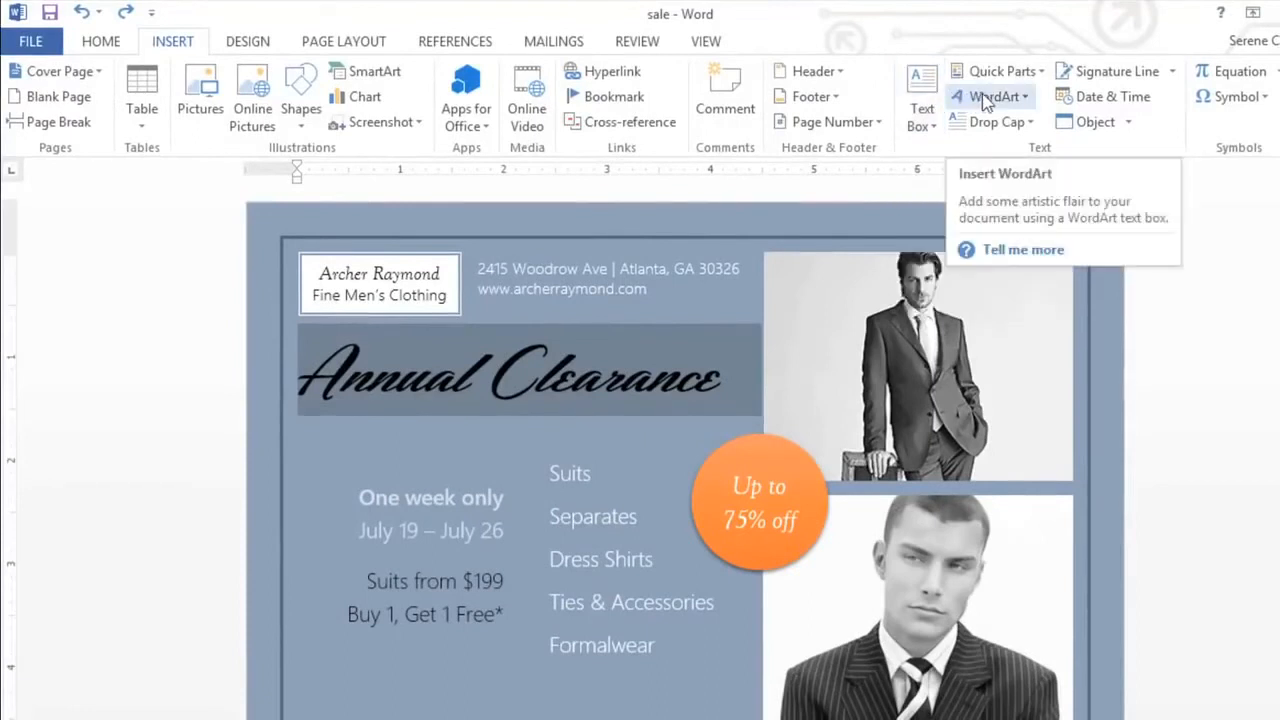
click(982, 93)
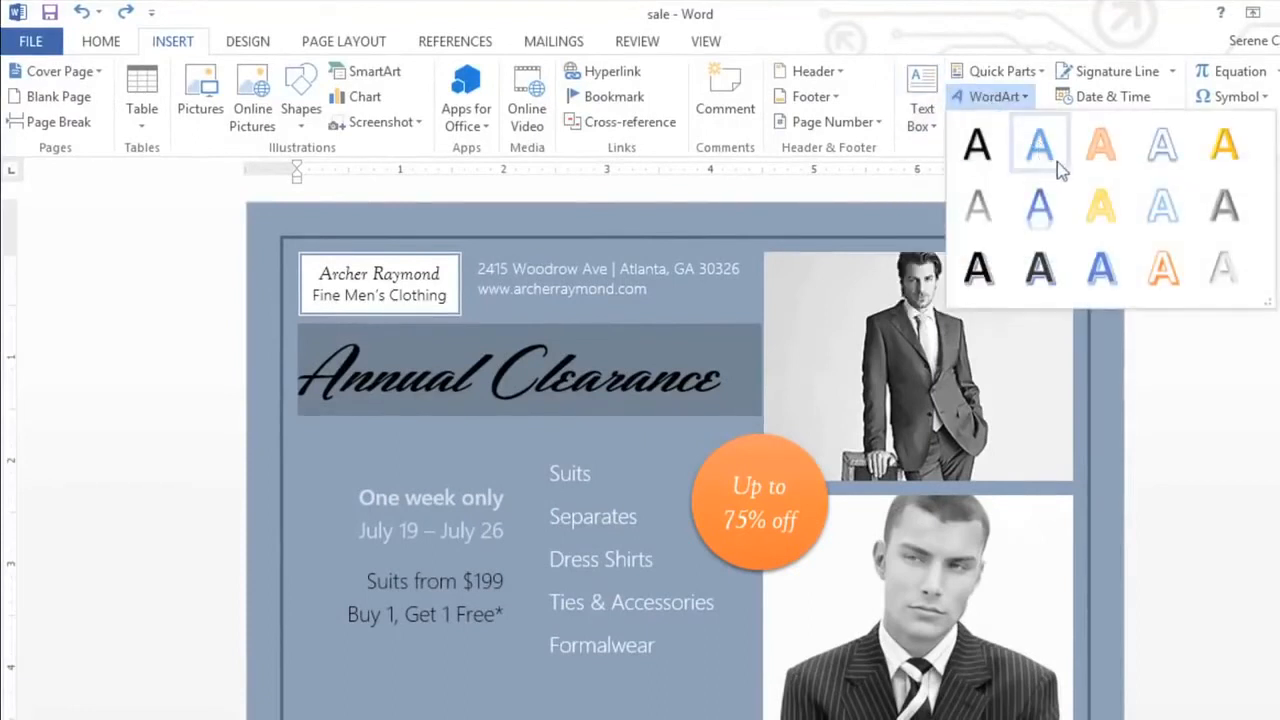
click(1160, 270)
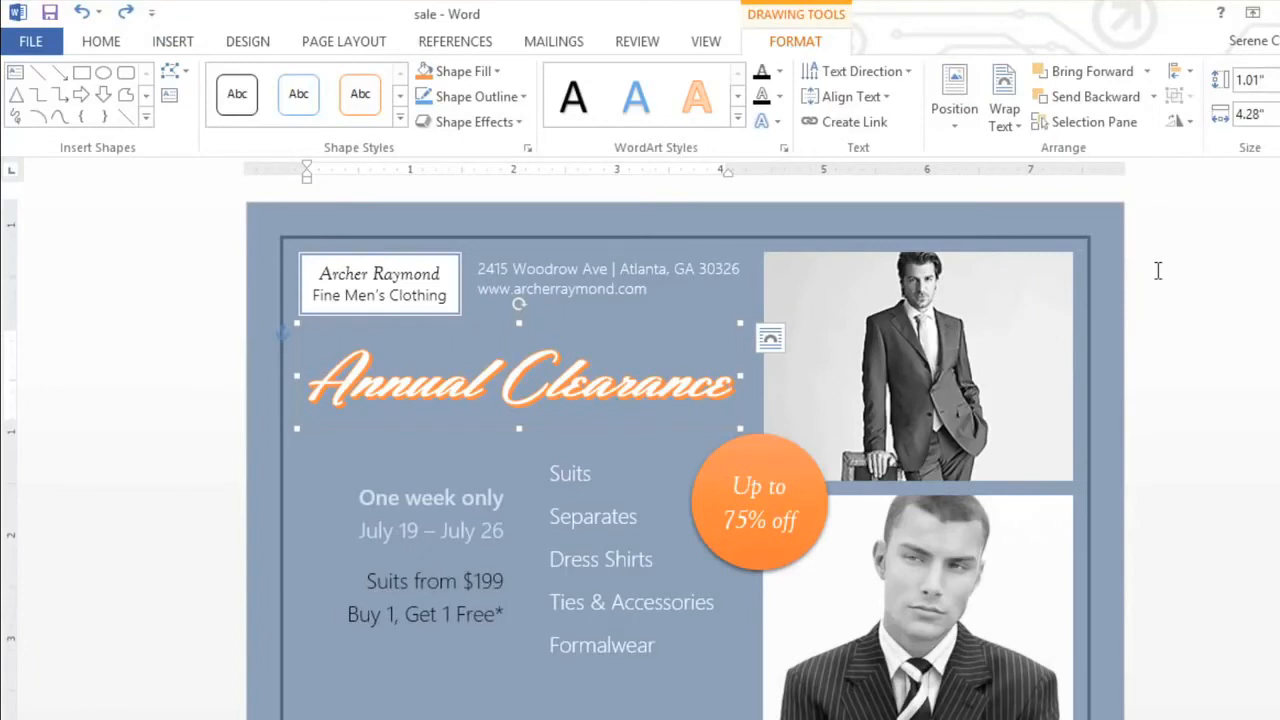
- Apply the Cascade Up transform text effect to the Annual Clearance WordArt
click(767, 125)
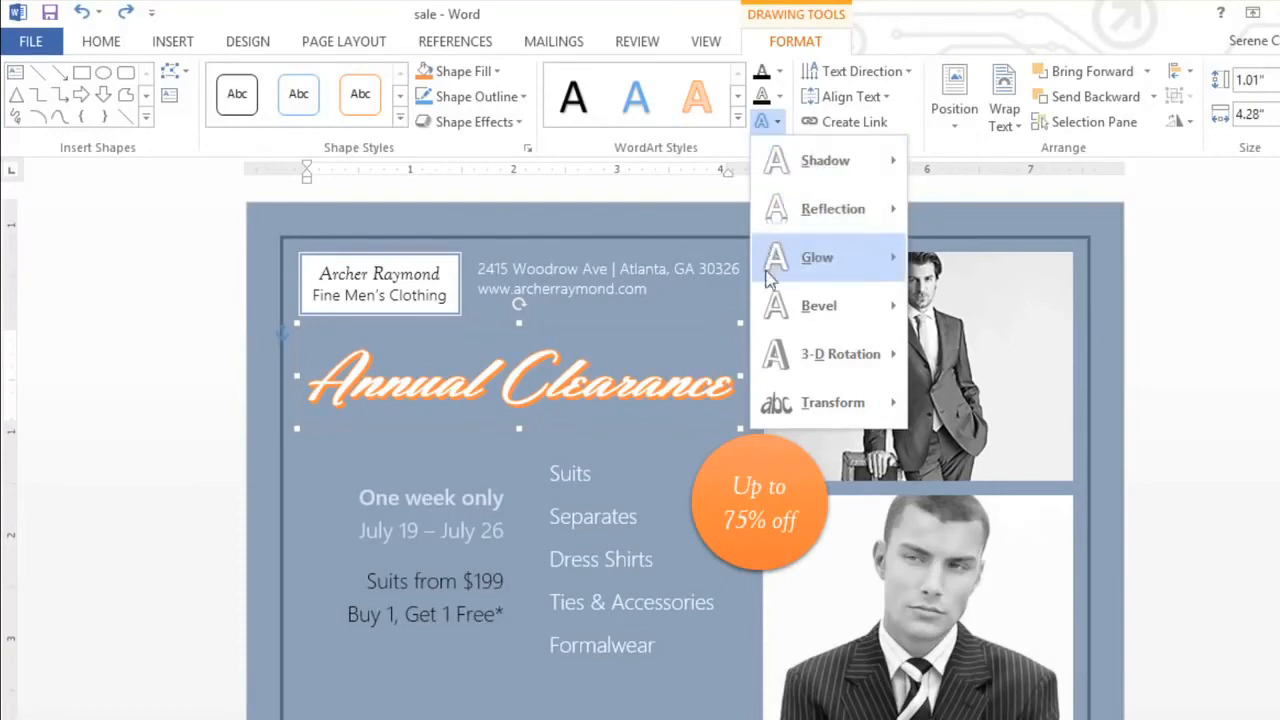
mouse_move(775, 404)
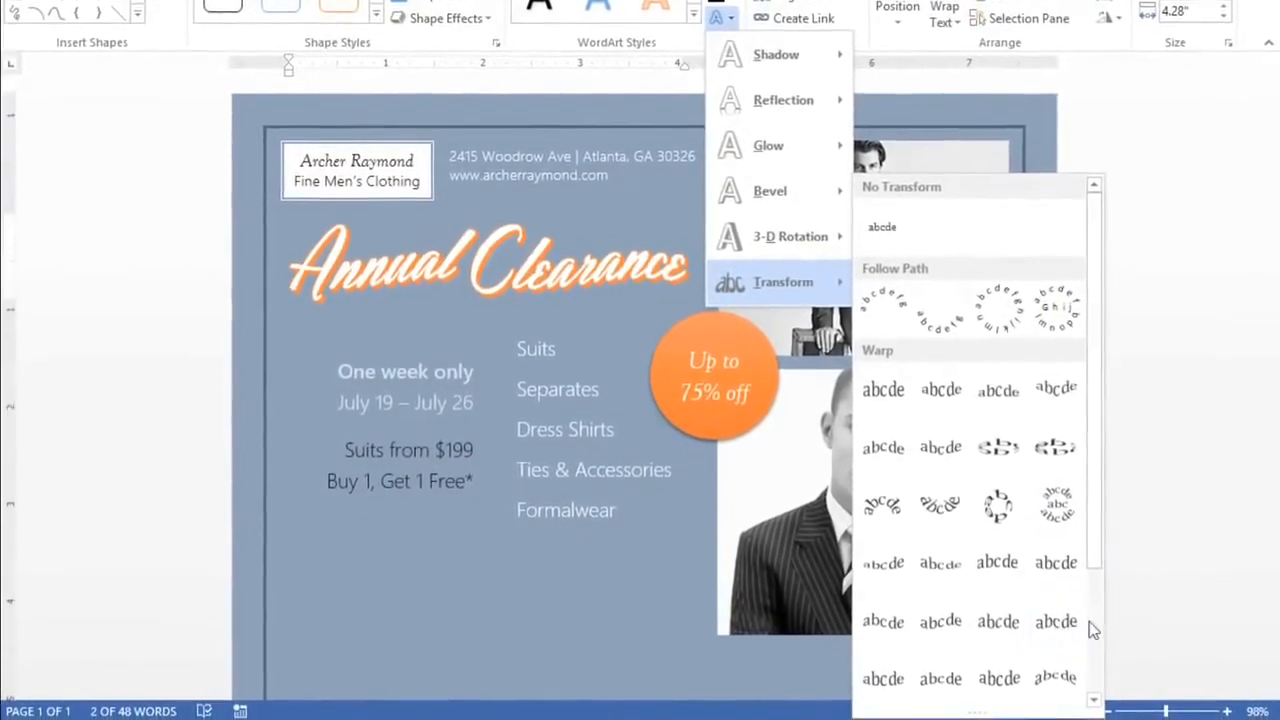
scroll(1089, 621, down, 3)
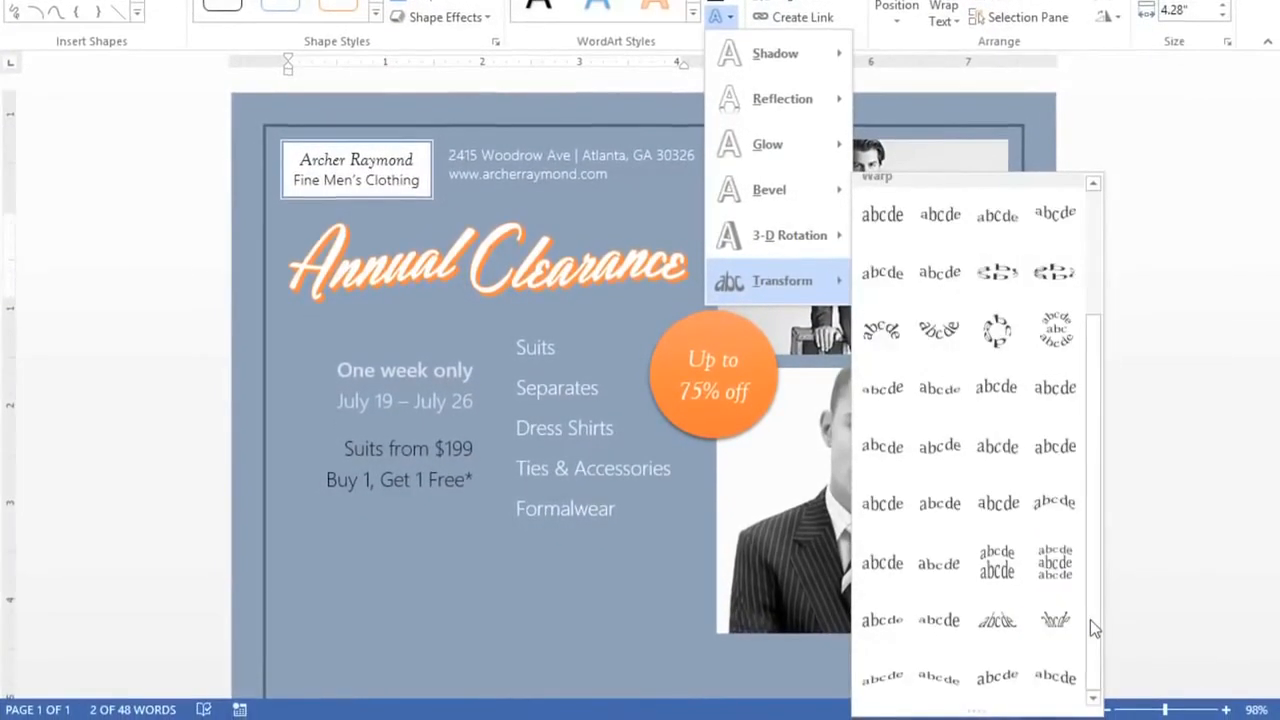
click(1004, 684)
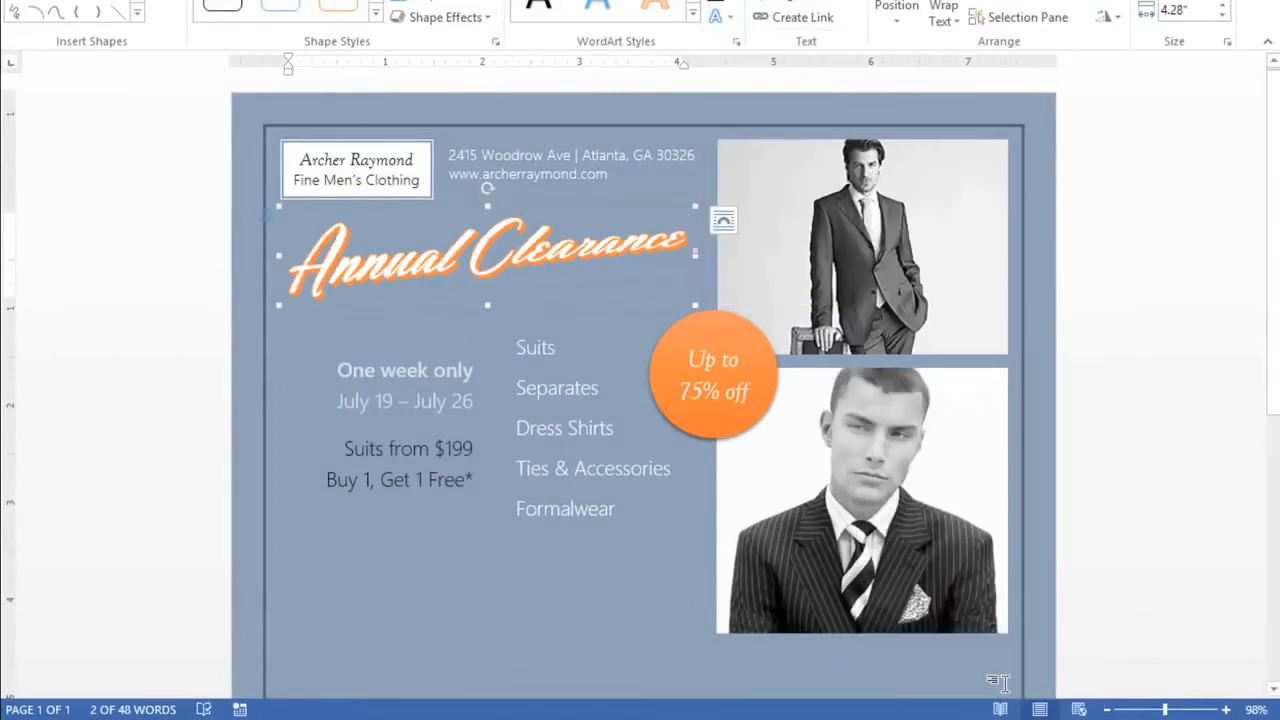